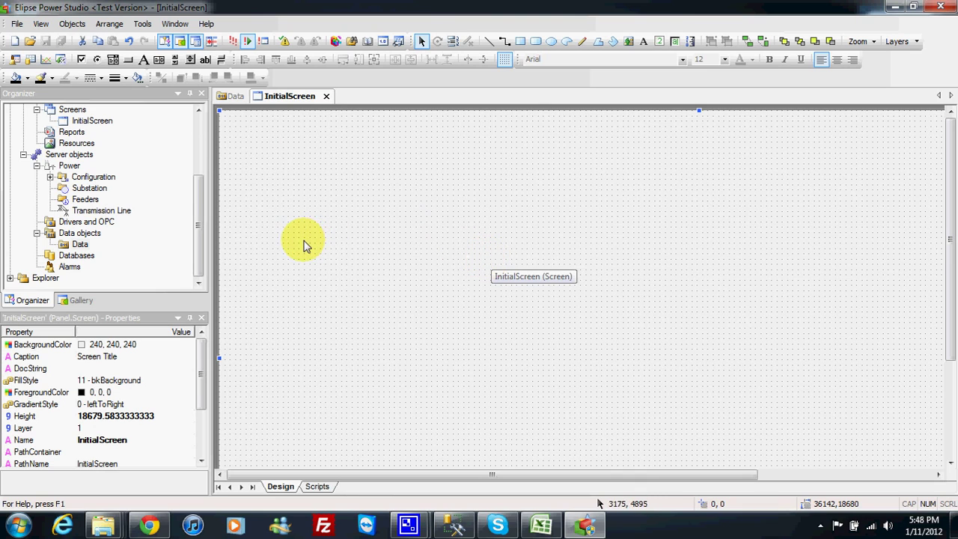
# - Insert a new demo tag, DemoTag1, into the Data folder
pyautogui.rightClick(82, 247)
pyautogui.moveTo(180, 275)
pyautogui.moveTo(232, 274)
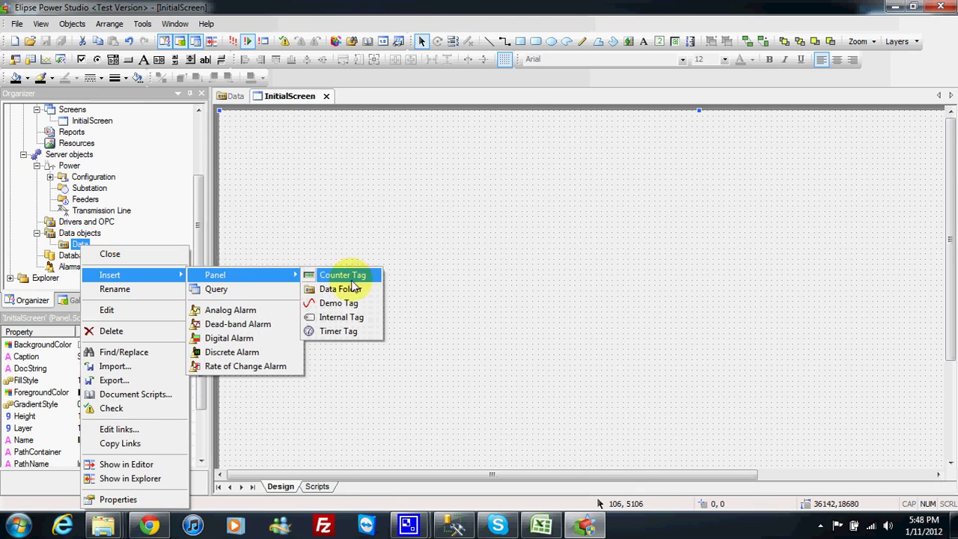
pyautogui.click(367, 303)
pyautogui.click(449, 287)
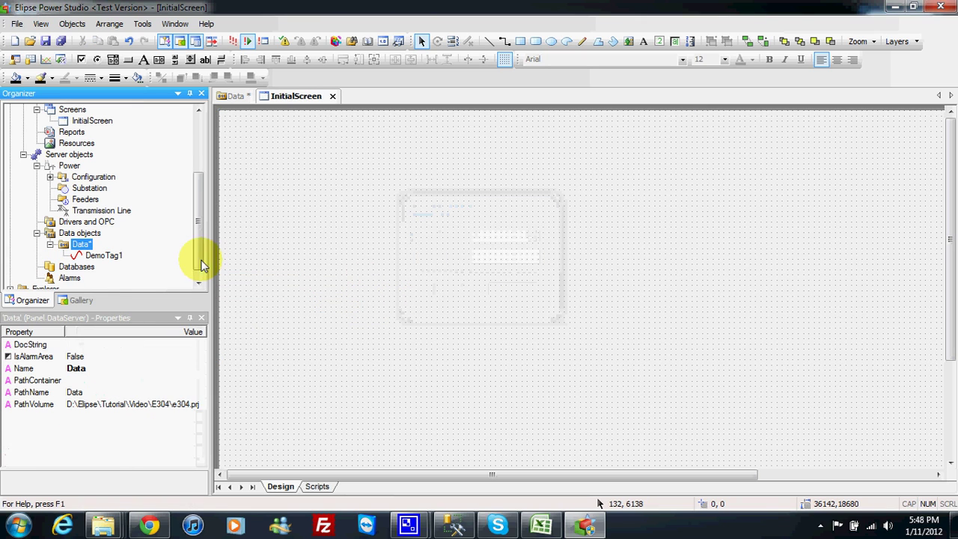
# - Set DemoTag1's Scan property to 100
pyautogui.scroll(-1, 202, 247)
pyautogui.click(101, 244)
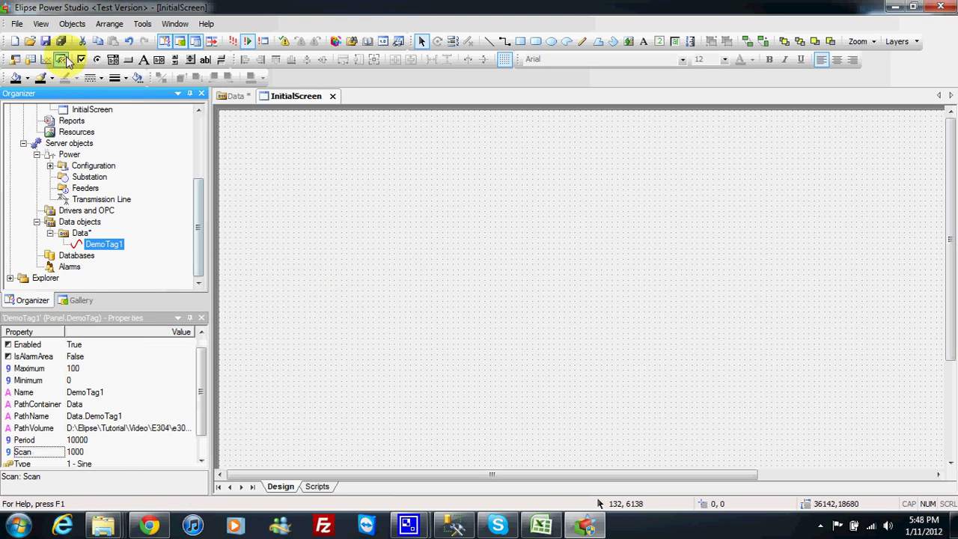
pyautogui.click(103, 452)
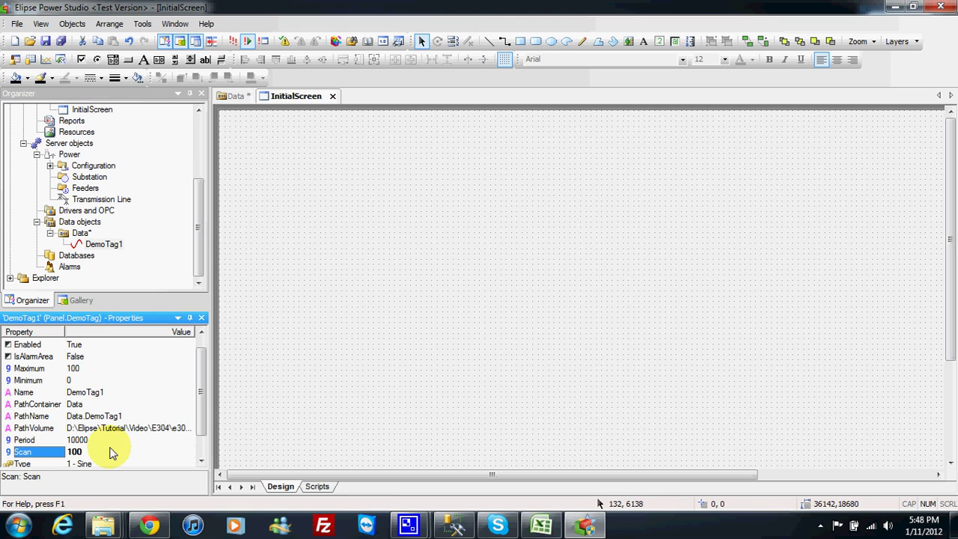
pyautogui.click(417, 224)
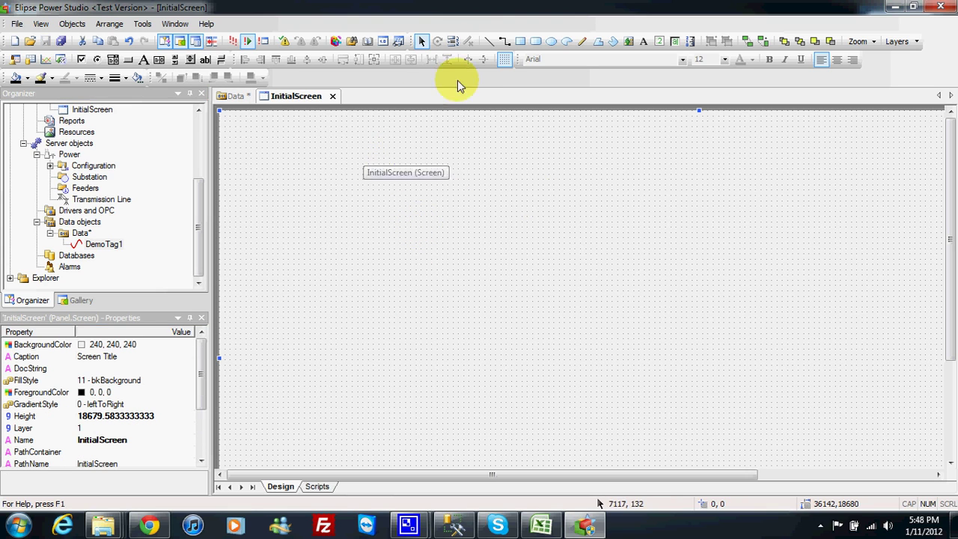
# - Draw a text box and link its Value to Data.DemoTag1.Value
pyautogui.click(659, 43)
pyautogui.moveTo(347, 164); pyautogui.dragTo(416, 205)
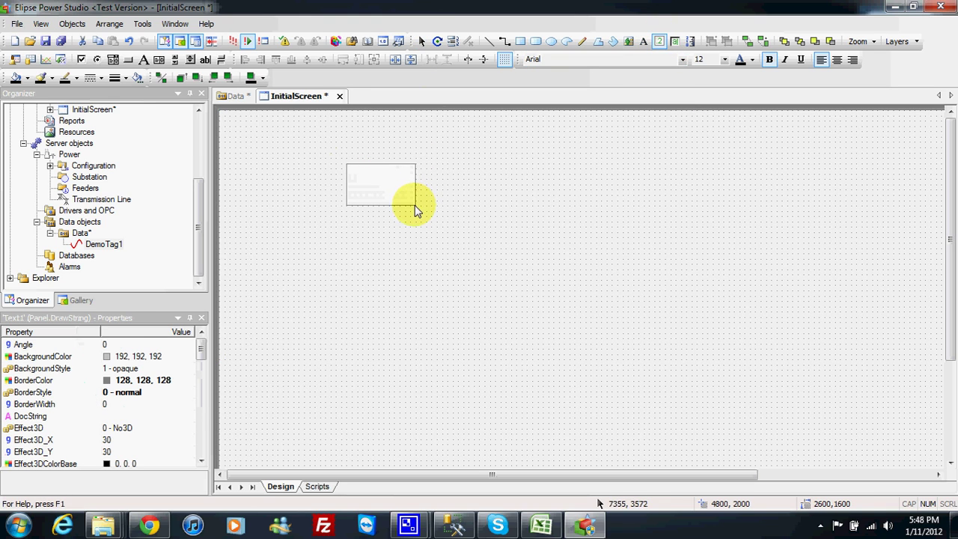
pyautogui.rightClick(411, 201)
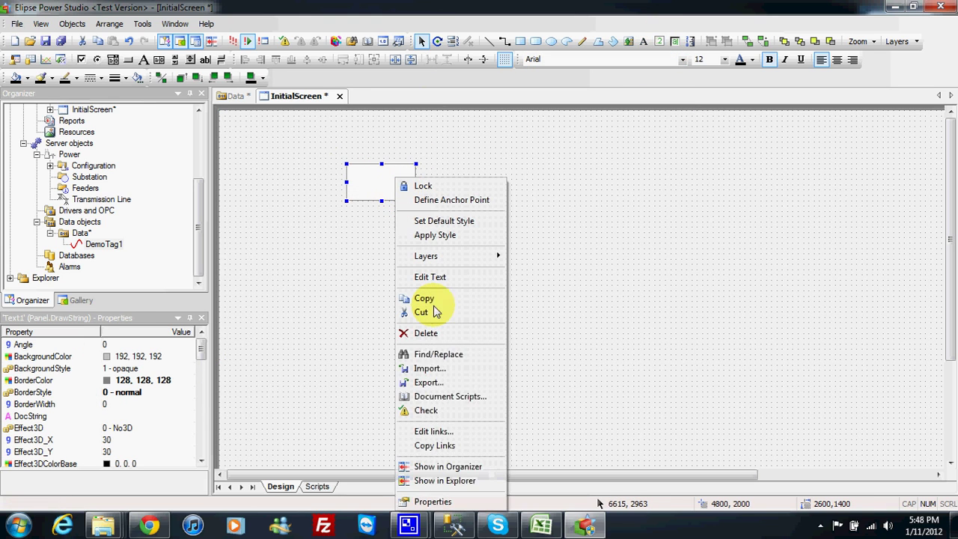
pyautogui.click(465, 499)
pyautogui.click(390, 256)
pyautogui.click(524, 292)
pyautogui.click(542, 293)
pyautogui.click(600, 232)
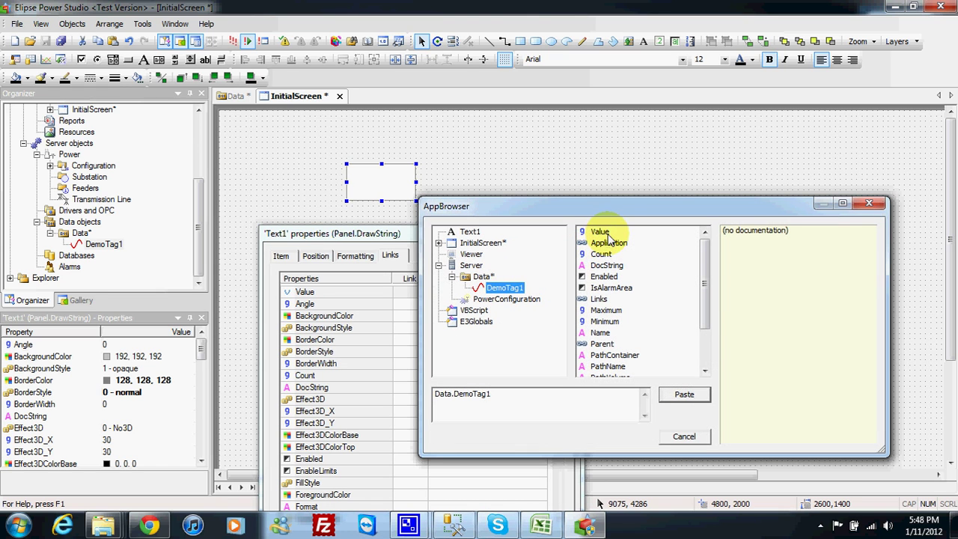
pyautogui.click(684, 394)
pyautogui.click(573, 234)
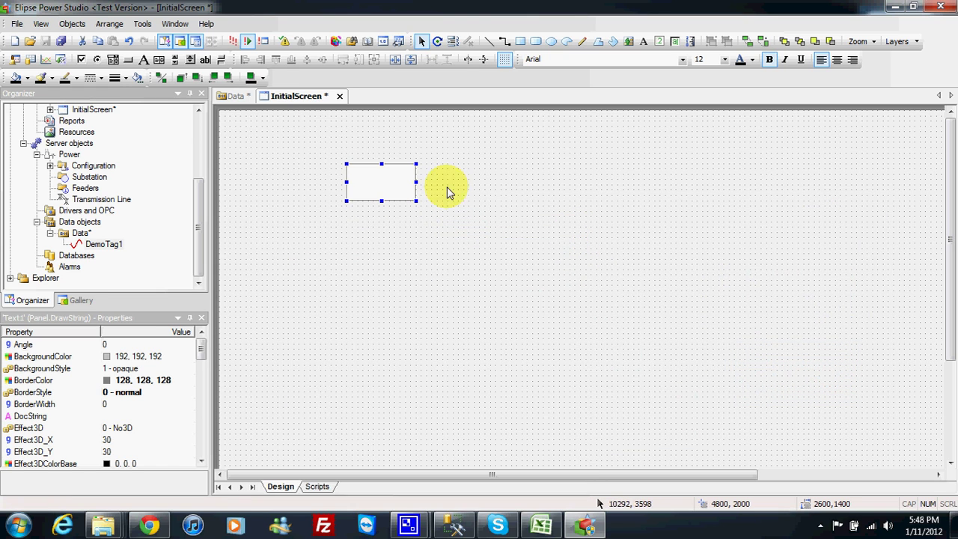
# - Format the text box as a Number with 0 decimals, then save all and run the viewer
pyautogui.rightClick(387, 181)
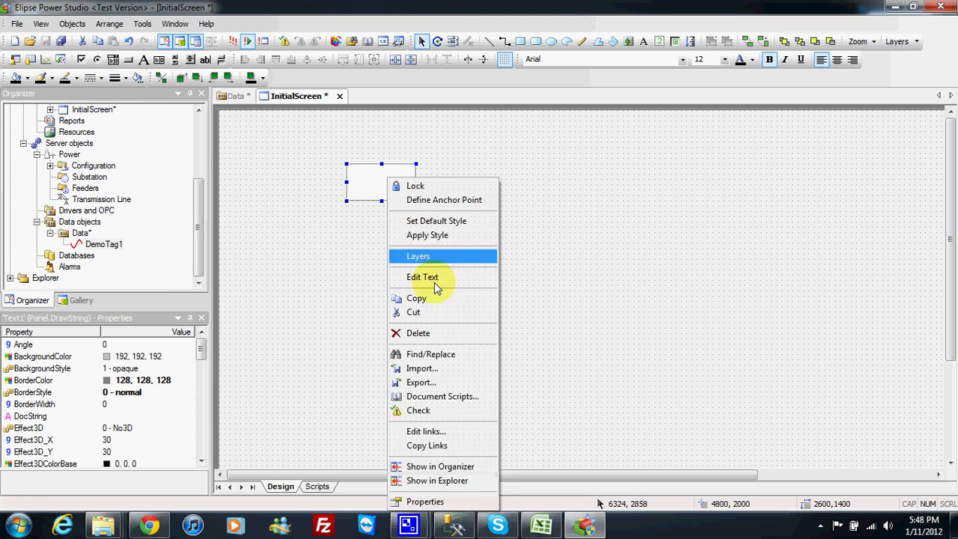
pyautogui.click(445, 499)
pyautogui.click(315, 256)
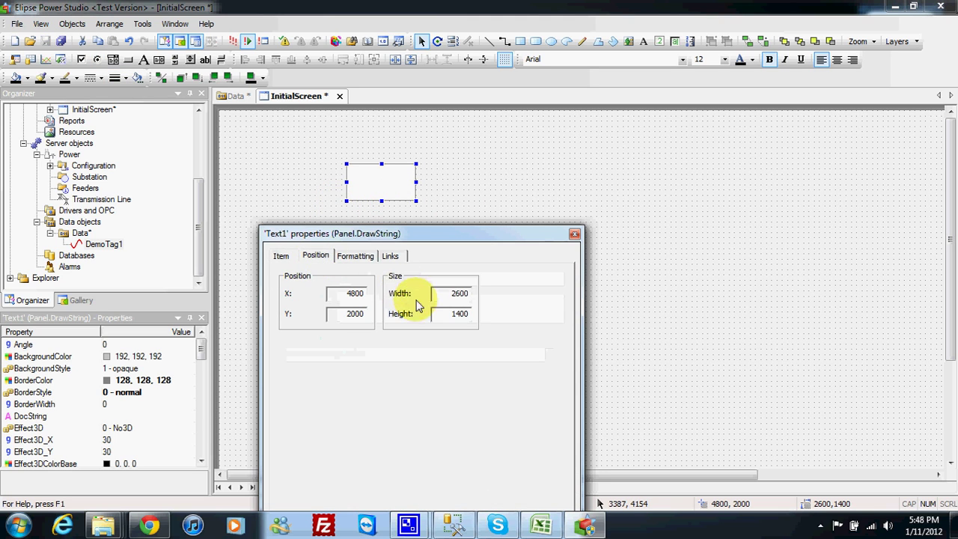
pyautogui.click(354, 255)
pyautogui.click(298, 298)
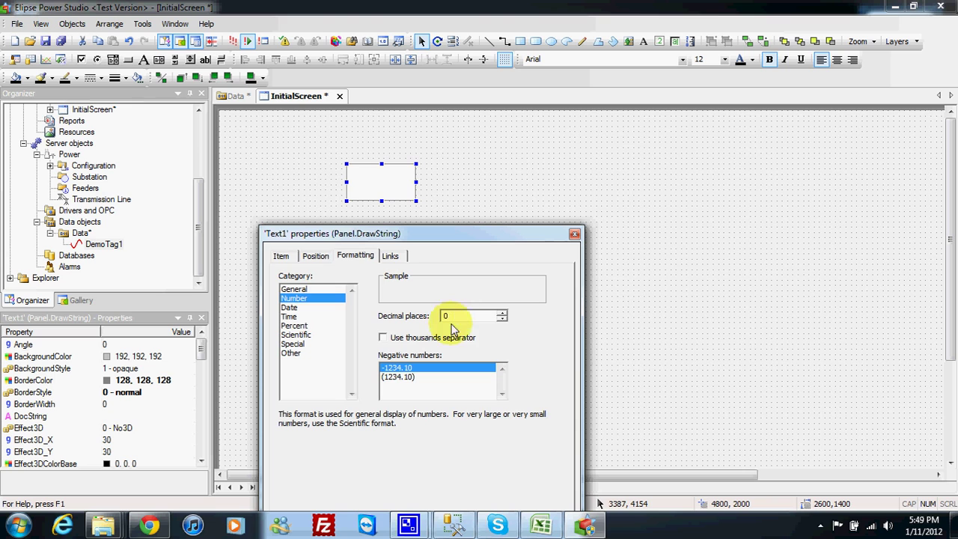
pyautogui.moveTo(524, 233); pyautogui.dragTo(651, 138)
pyautogui.click(629, 214)
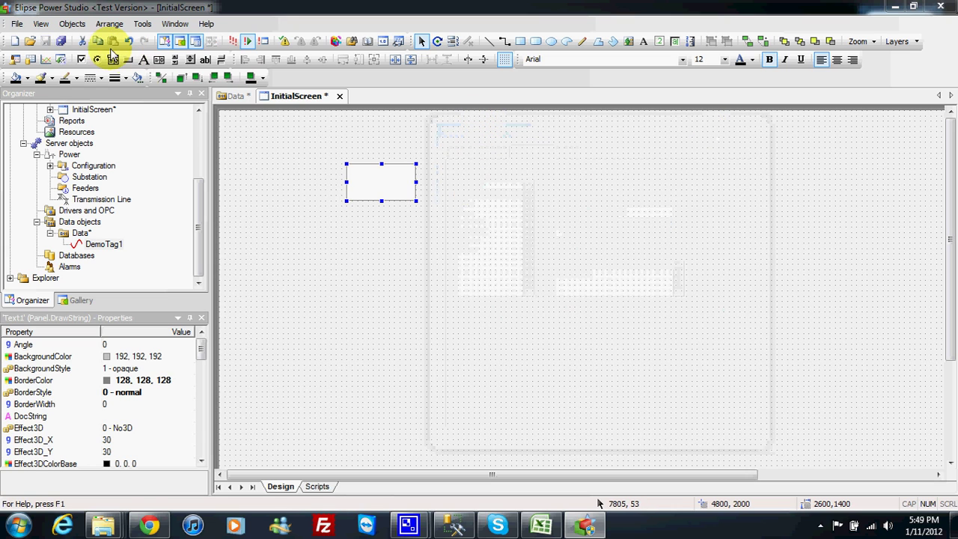
pyautogui.click(61, 41)
pyautogui.click(231, 41)
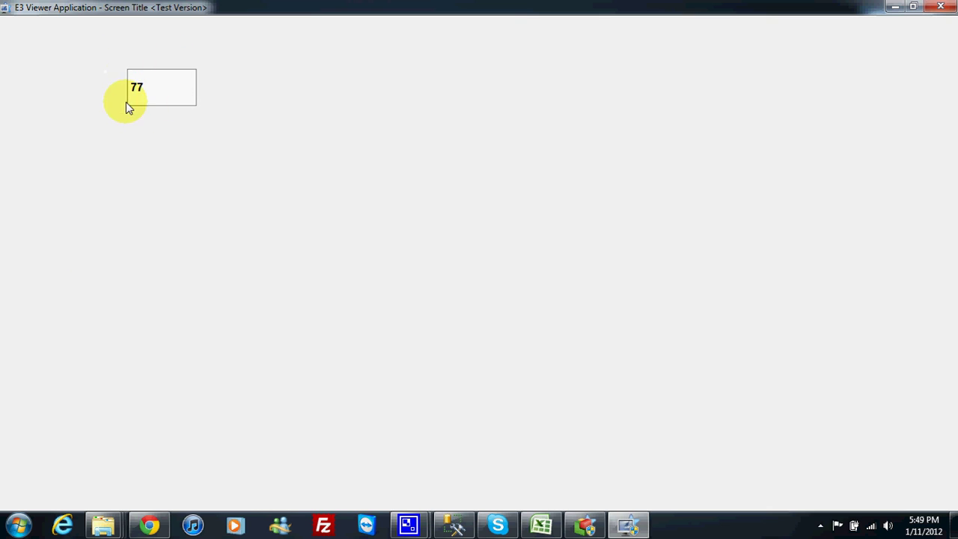
# - Close the viewer and narrow the text box slightly
pyautogui.click(939, 7)
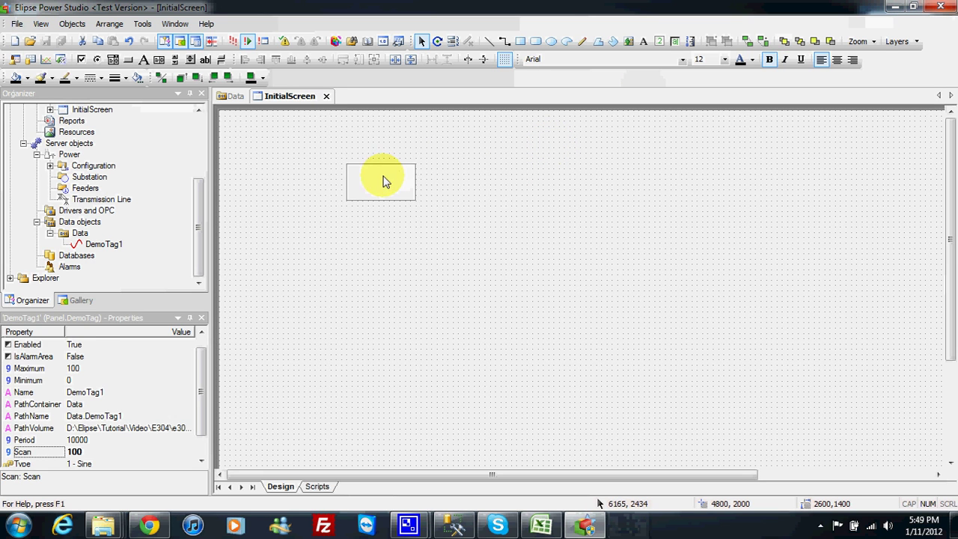
pyautogui.click(415, 193)
pyautogui.moveTo(416, 187); pyautogui.dragTo(405, 185)
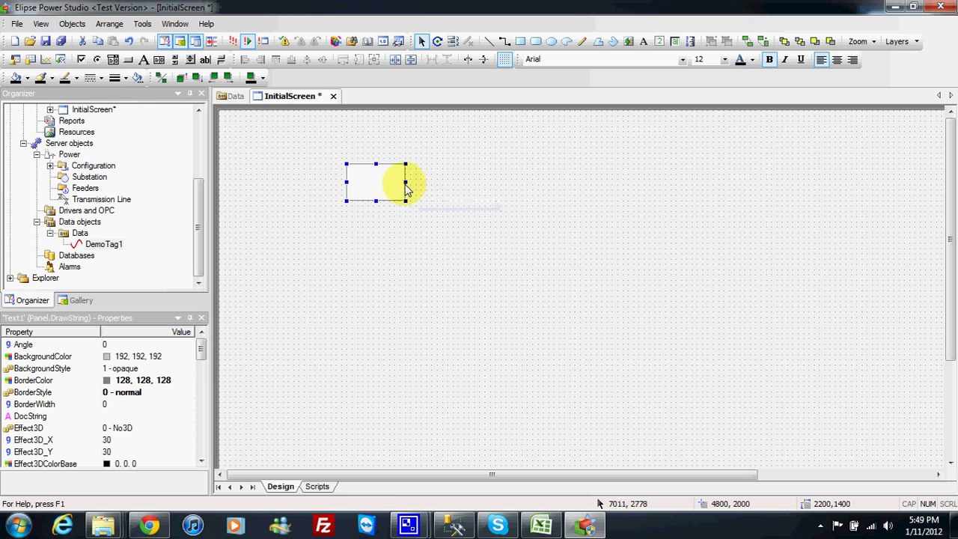
pyautogui.click(449, 188)
# - Draw a blue rectangle right of the text box and narrow it to 4800 wide
pyautogui.click(520, 41)
pyautogui.moveTo(564, 180); pyautogui.dragTo(766, 290)
pyautogui.moveTo(207, 367); pyautogui.dragTo(203, 442)
pyautogui.click(137, 434)
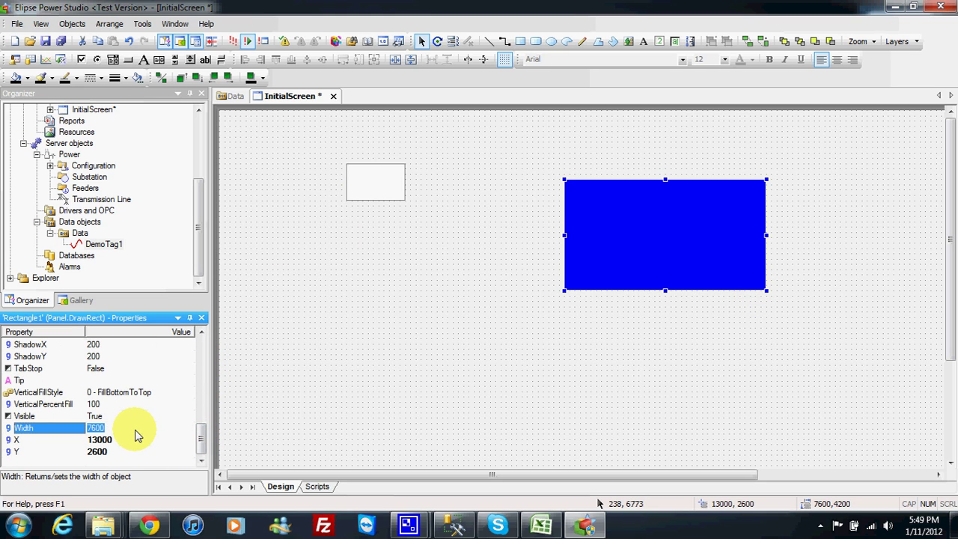
pyautogui.click(687, 249)
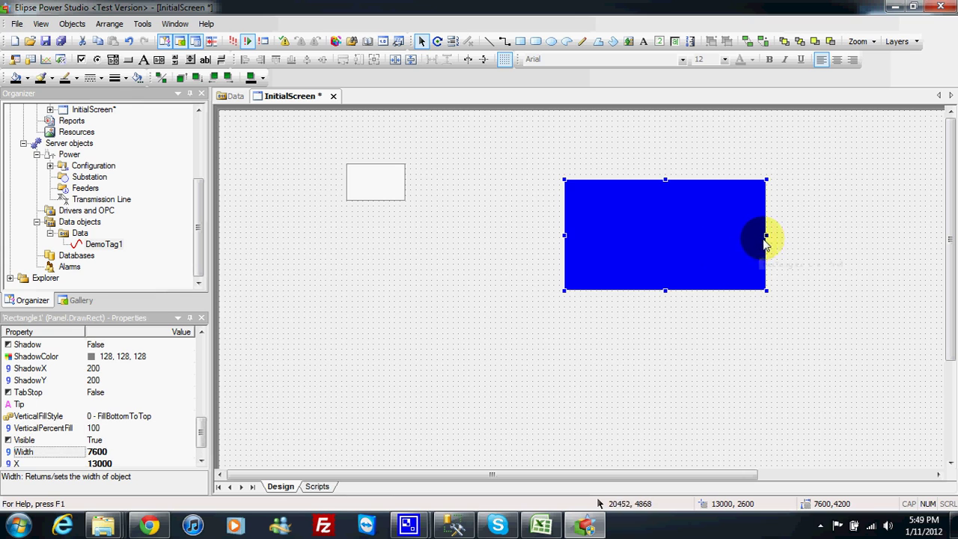
pyautogui.moveTo(767, 237); pyautogui.dragTo(690, 236)
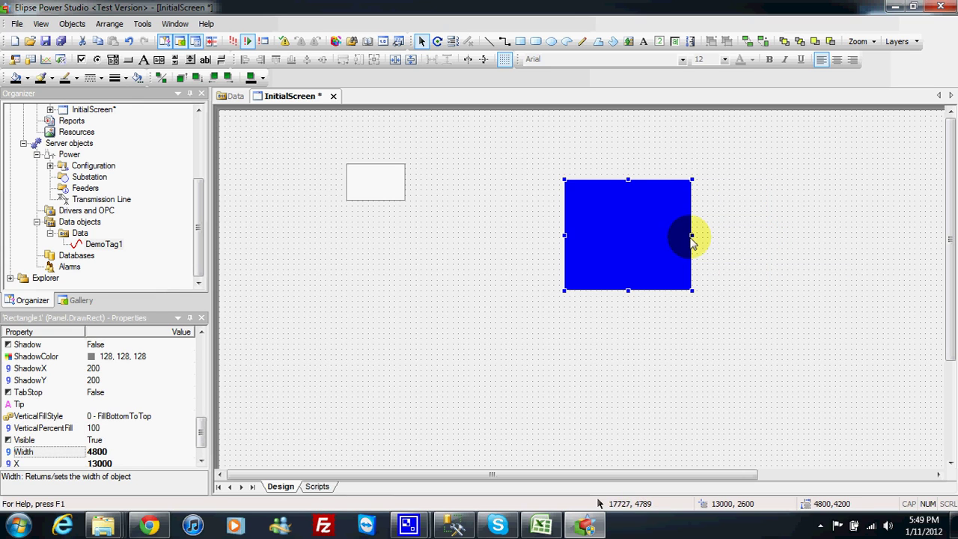
pyautogui.click(119, 453)
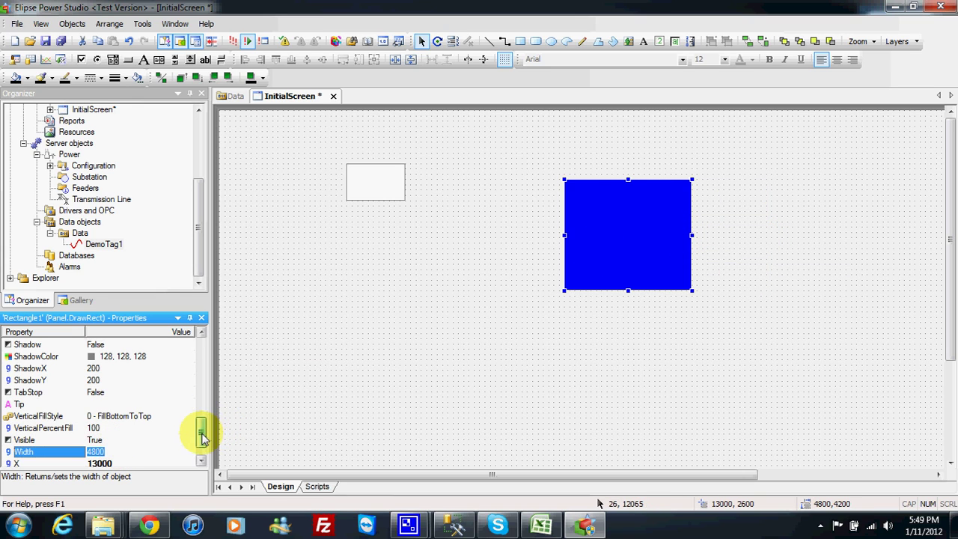
# - Set the rectangle's Height to 4800 and move the square down and left
pyautogui.moveTo(203, 427); pyautogui.dragTo(201, 391)
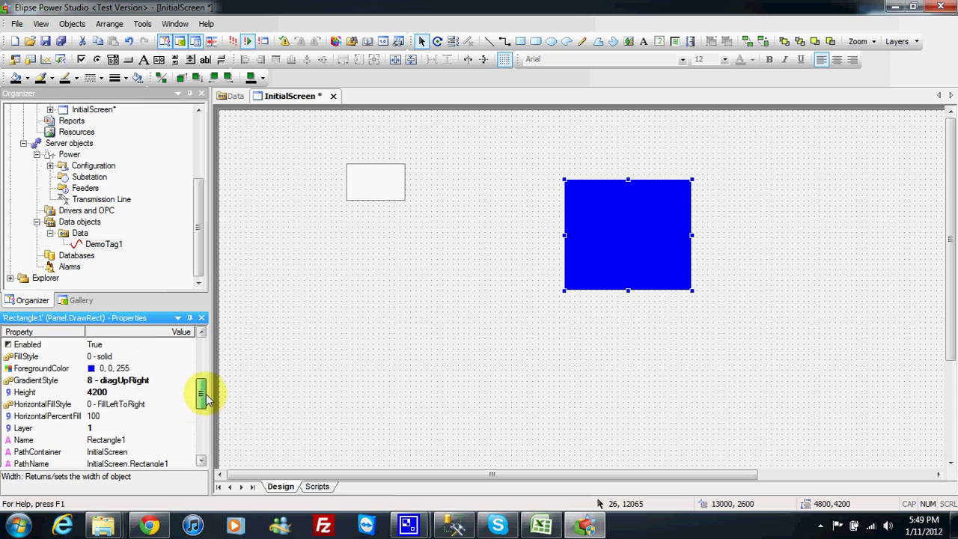
pyautogui.click(116, 393)
pyautogui.write('4800')
pyautogui.press('Return')
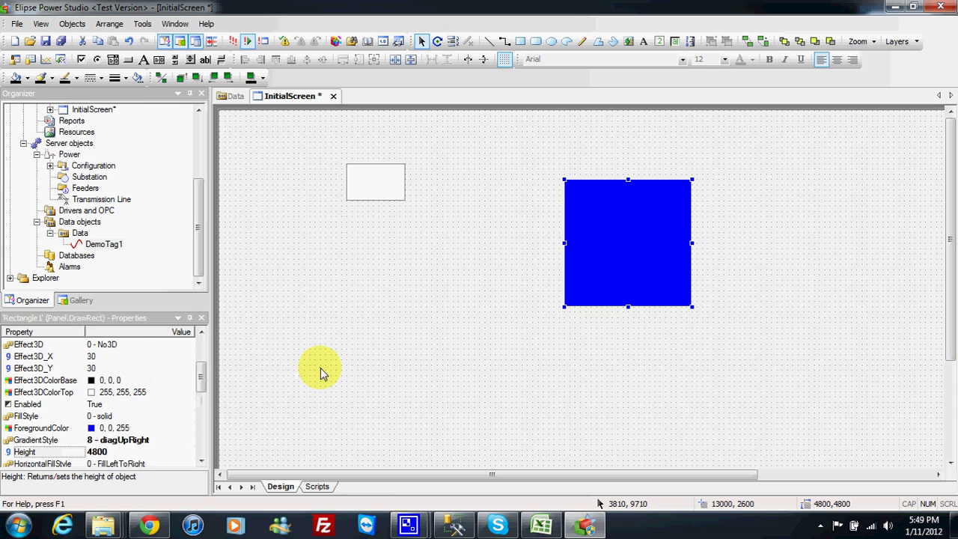
pyautogui.click(317, 367)
pyautogui.moveTo(607, 251); pyautogui.dragTo(418, 310)
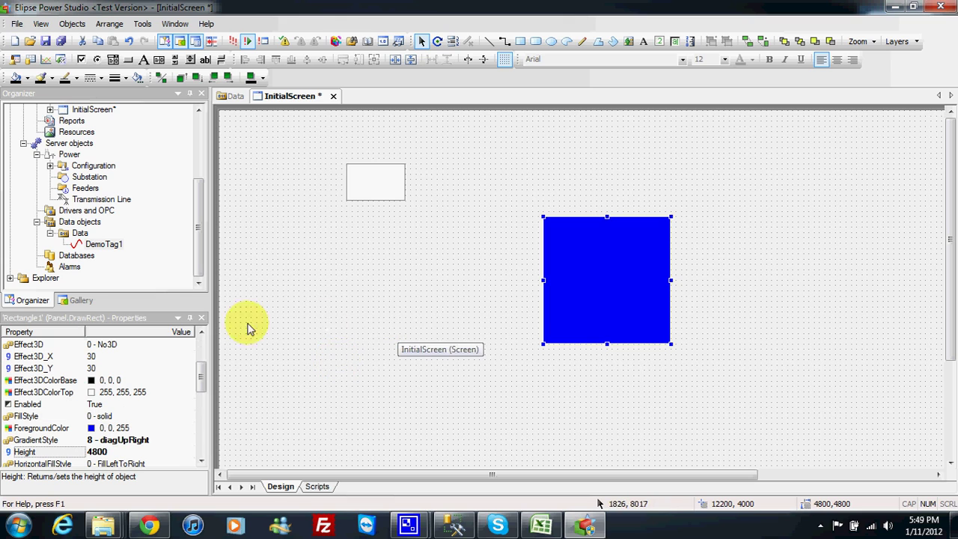
pyautogui.moveTo(199, 368); pyautogui.dragTo(199, 343)
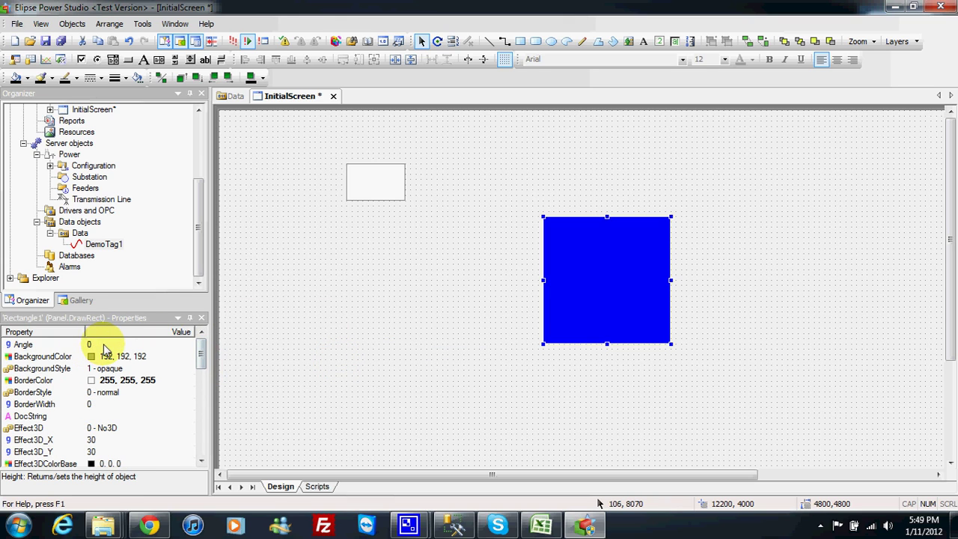
# - Set Rectangle1's Angle to 10 degrees, then reset it to 0
pyautogui.click(104, 346)
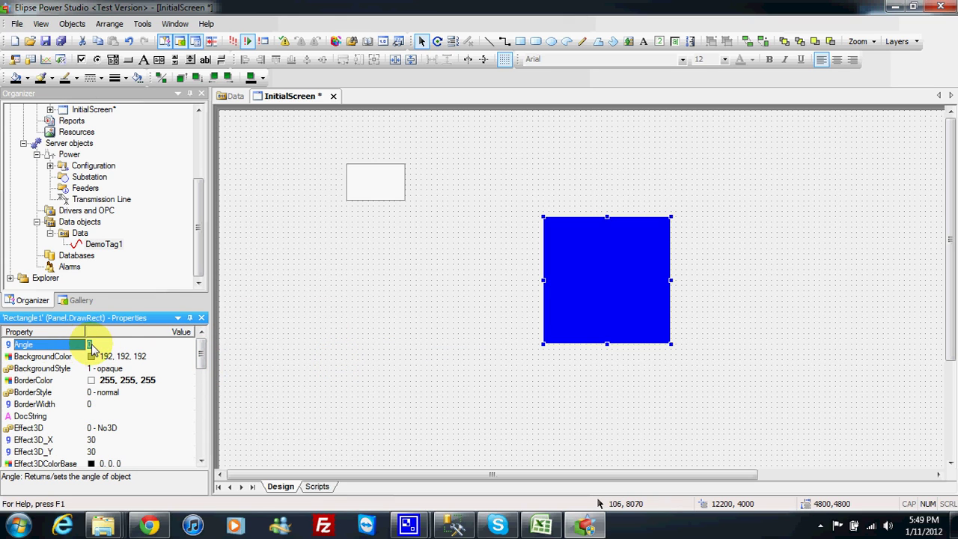
pyautogui.press('Return')
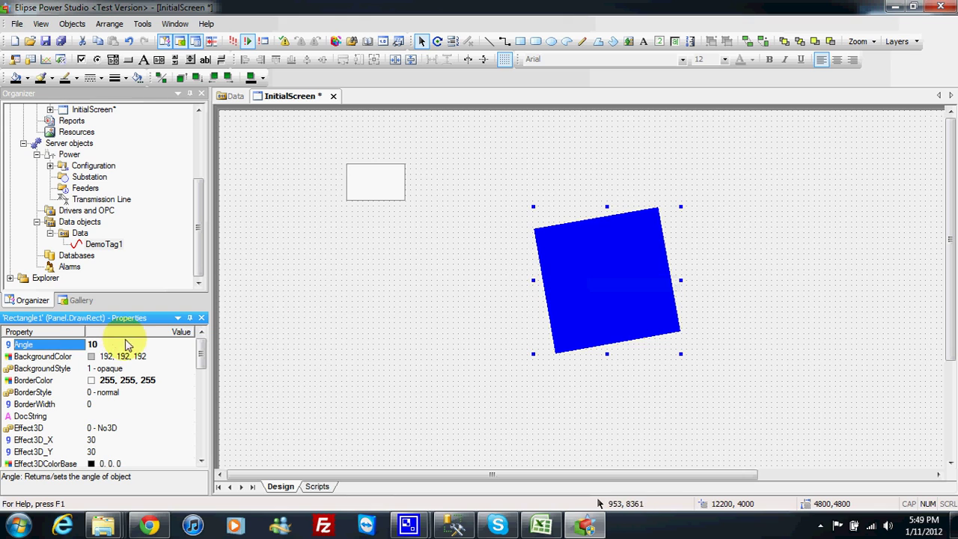
pyautogui.write('0')
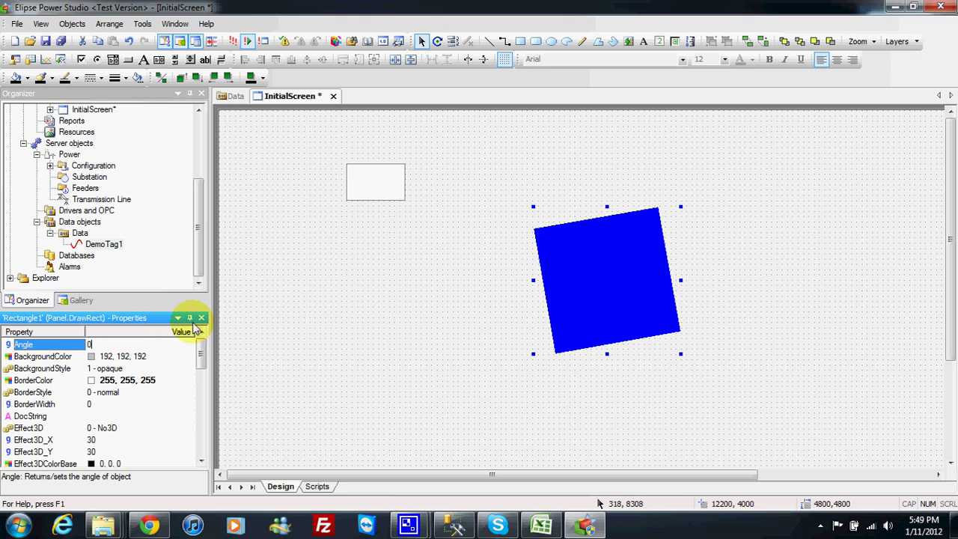
pyautogui.press('Return')
pyautogui.rightClick(616, 282)
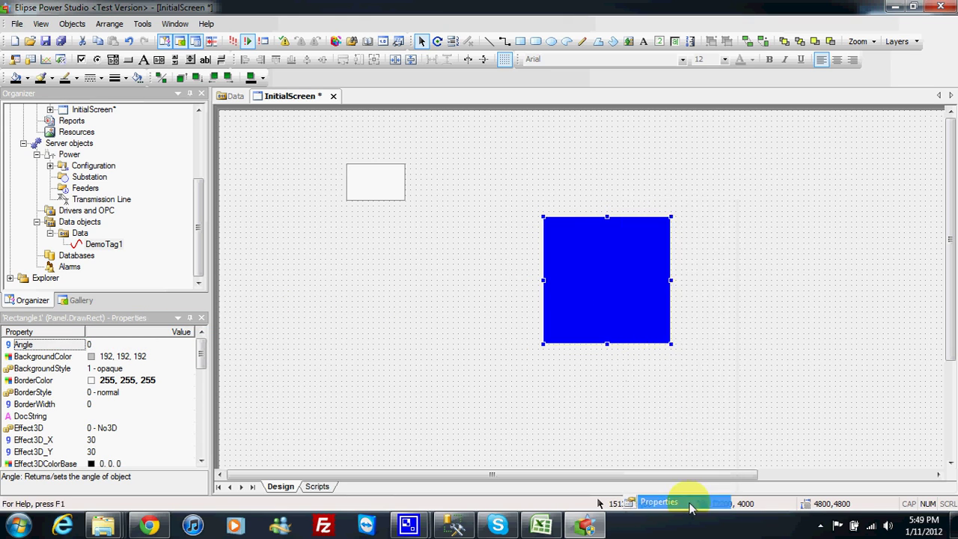
# - On Rectangle1's Links tab, set the Angle source to Data.DemoTag1.Value via AppBrowser
pyautogui.click(687, 507)
pyautogui.click(522, 152)
pyautogui.click(641, 191)
pyautogui.click(718, 188)
pyautogui.click(613, 235)
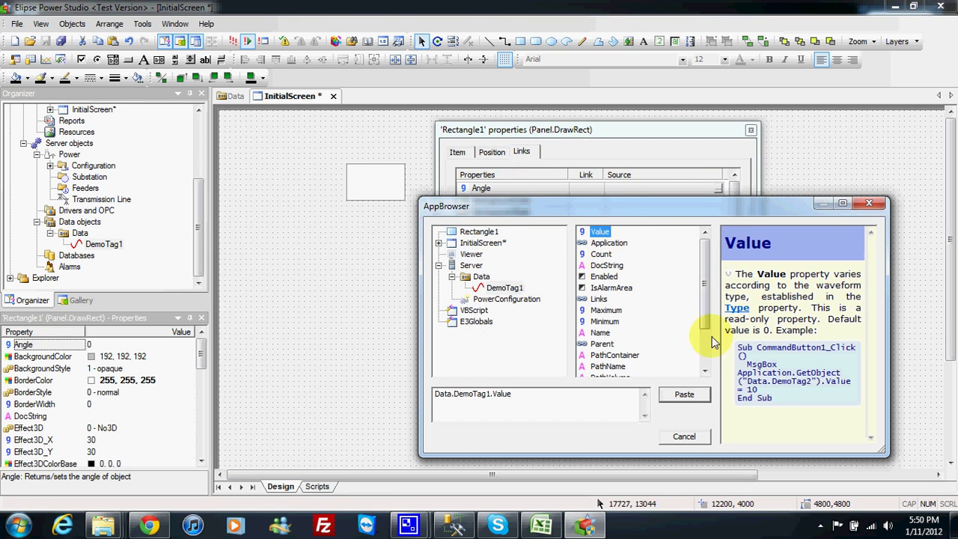
pyautogui.click(684, 394)
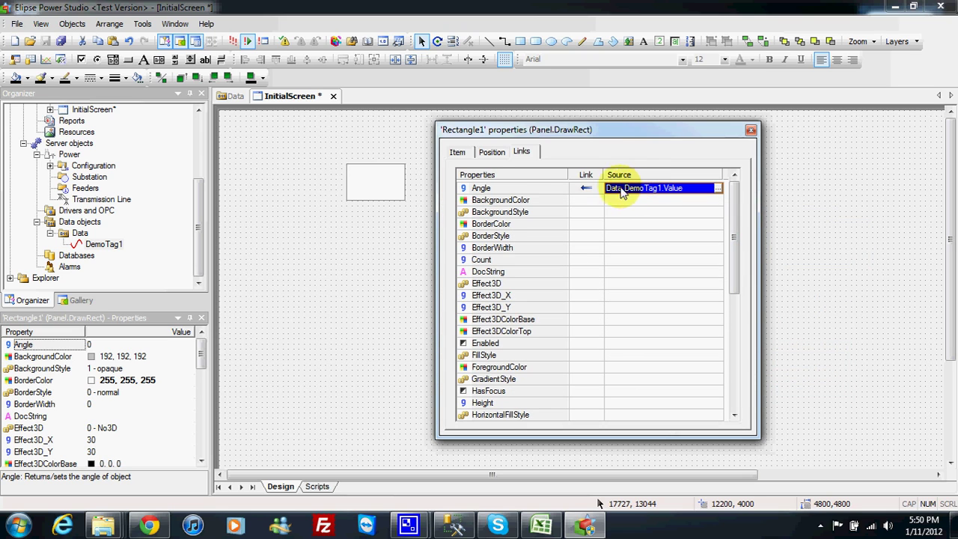
pyautogui.click(750, 131)
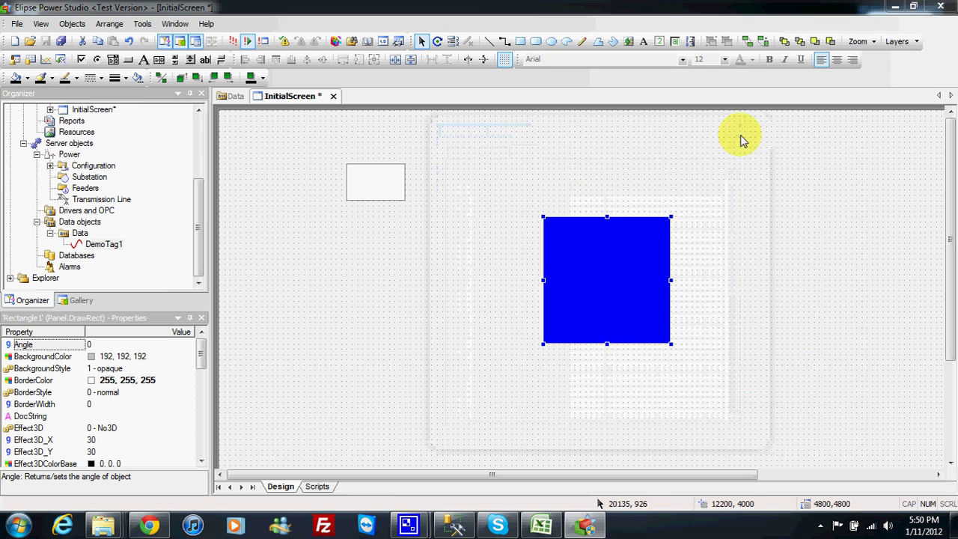
# - Save all, run the project in E3 Viewer, watch the square turn, then close the viewer
pyautogui.click(61, 41)
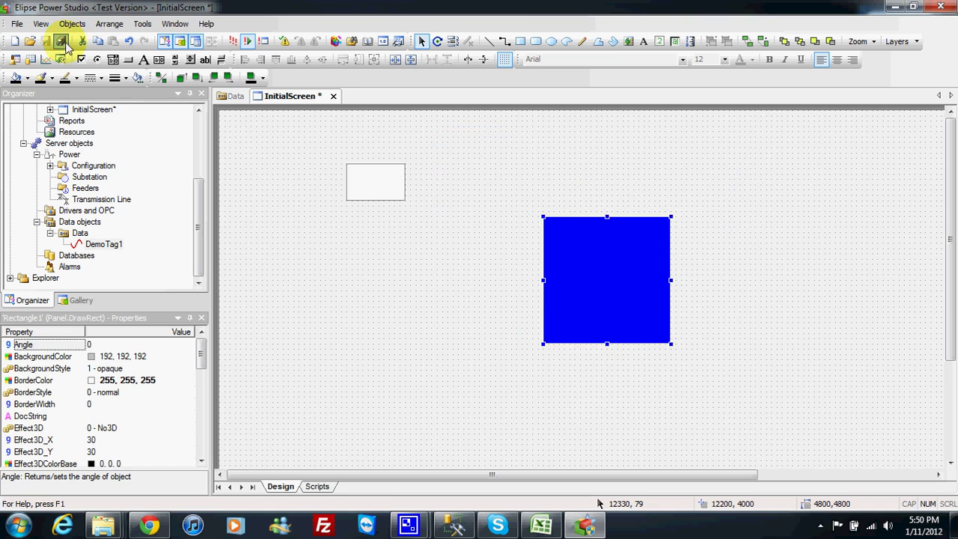
pyautogui.click(230, 43)
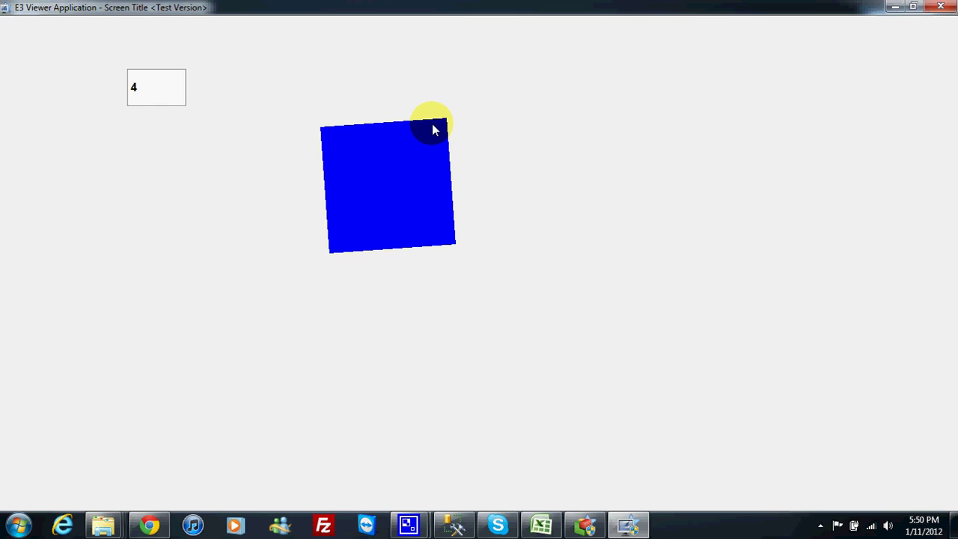
pyautogui.moveTo(432, 130); pyautogui.dragTo(468, 144)
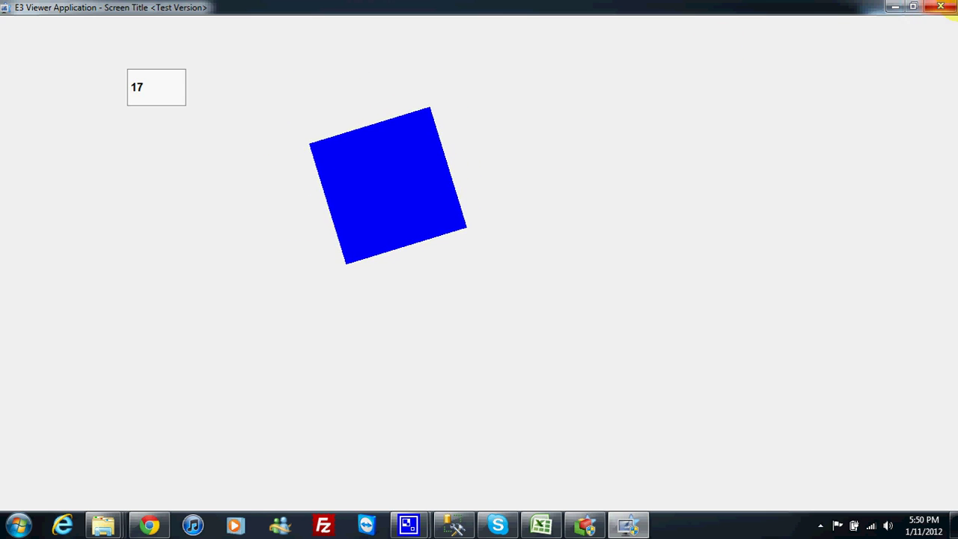
pyautogui.click(940, 7)
# - Drag Text1 lower, then make Rectangle1's Angle link Analog, mapping Source 0–100 to 0–360
pyautogui.moveTo(381, 184); pyautogui.dragTo(381, 268)
pyautogui.rightClick(600, 264)
pyautogui.click(638, 501)
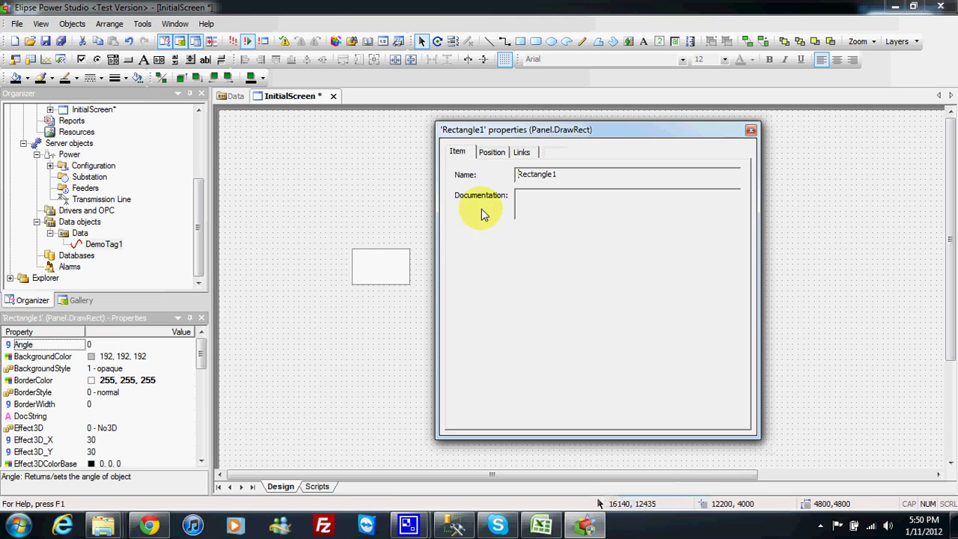
pyautogui.click(522, 152)
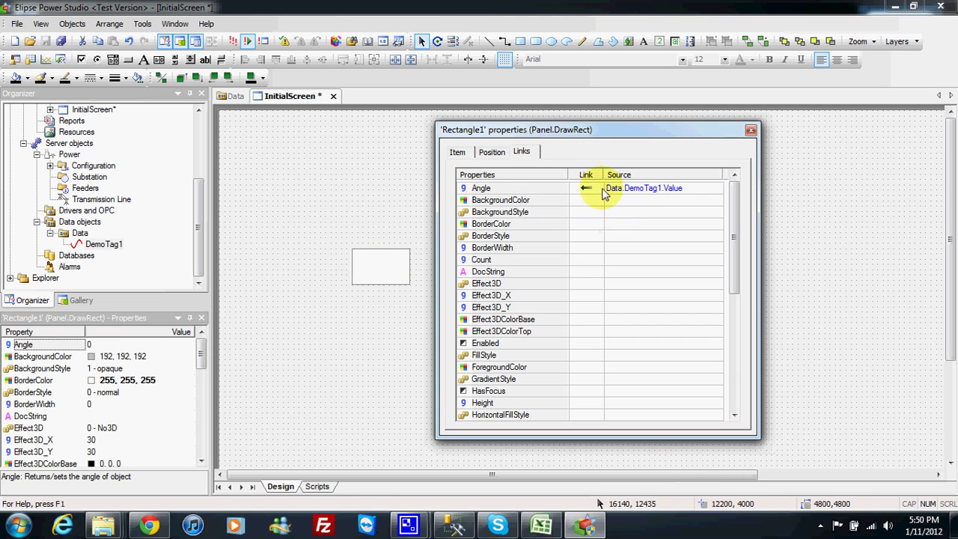
pyautogui.click(585, 188)
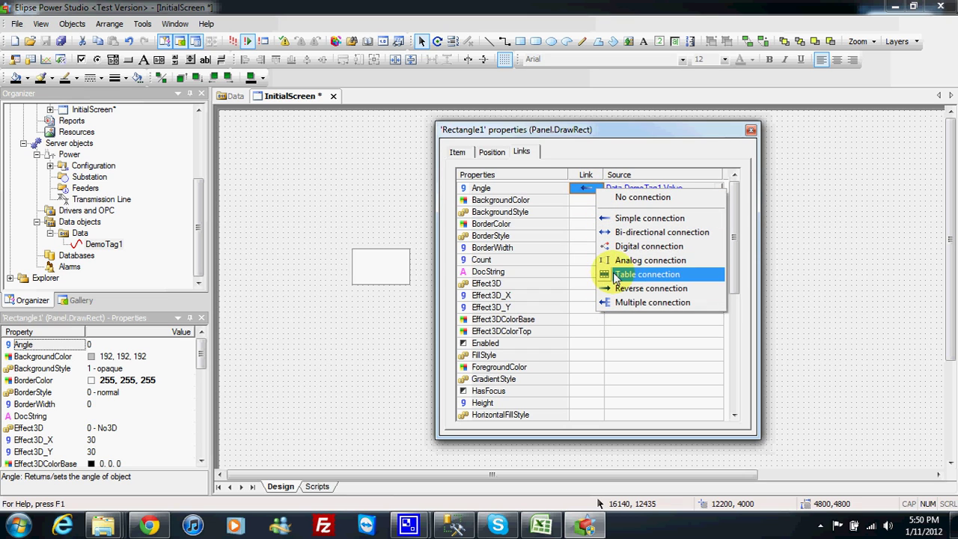
pyautogui.click(625, 262)
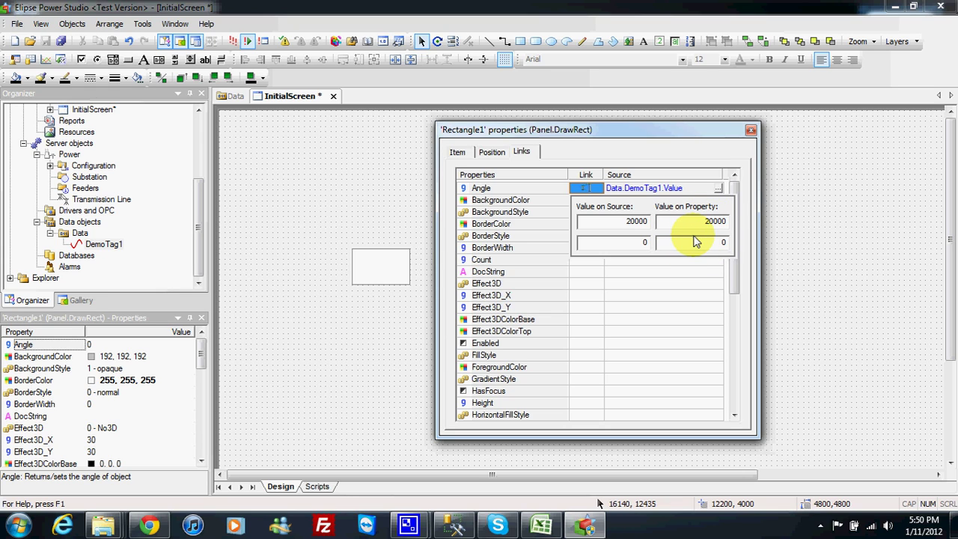
pyautogui.click(722, 243)
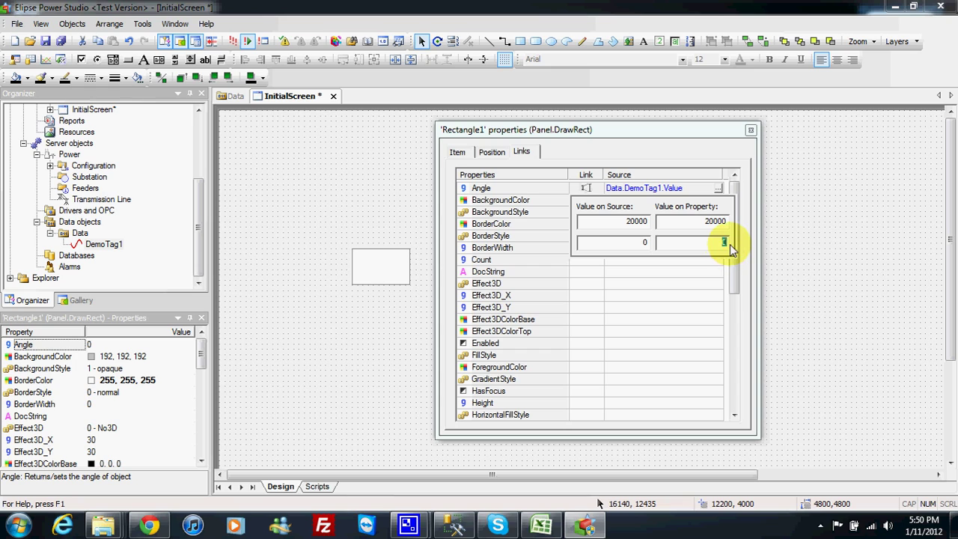
pyautogui.click(724, 223)
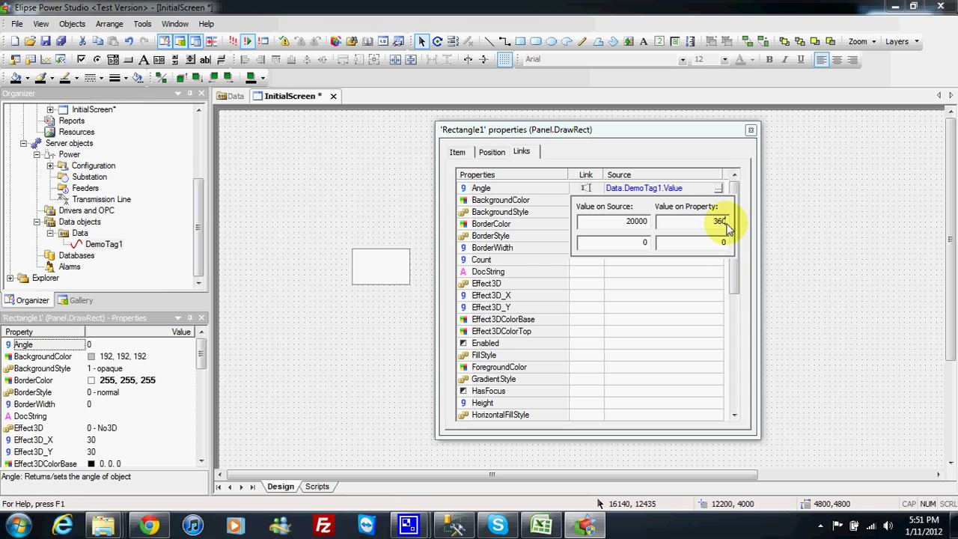
pyautogui.click(648, 188)
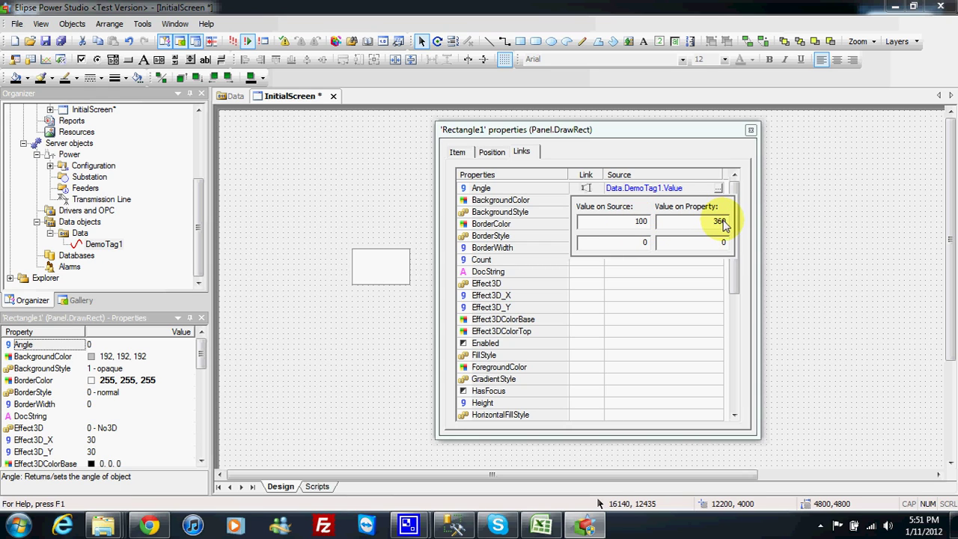
pyautogui.moveTo(695, 136); pyautogui.dragTo(709, 112)
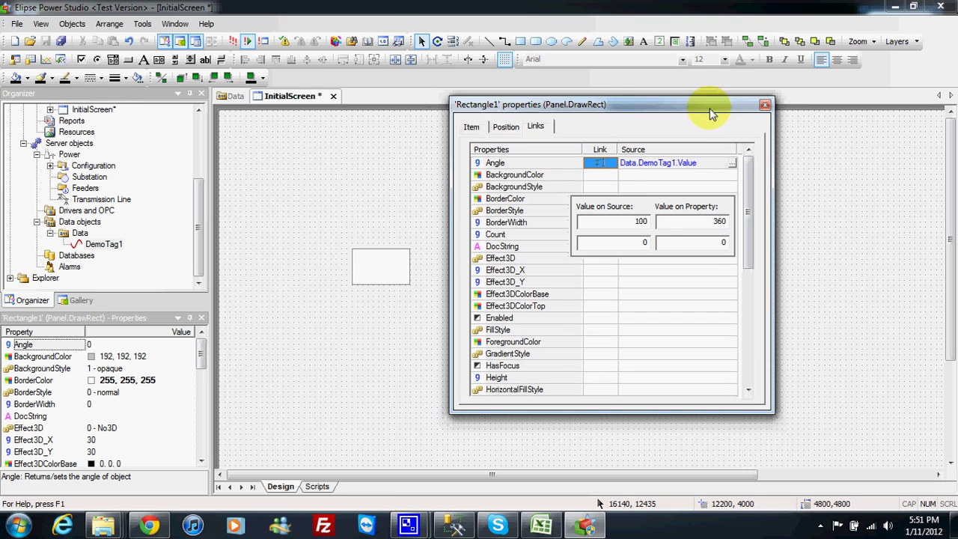
# - Close Rectangle1's properties, save all and run the project in E3 Viewer
pyautogui.click(764, 106)
pyautogui.click(63, 41)
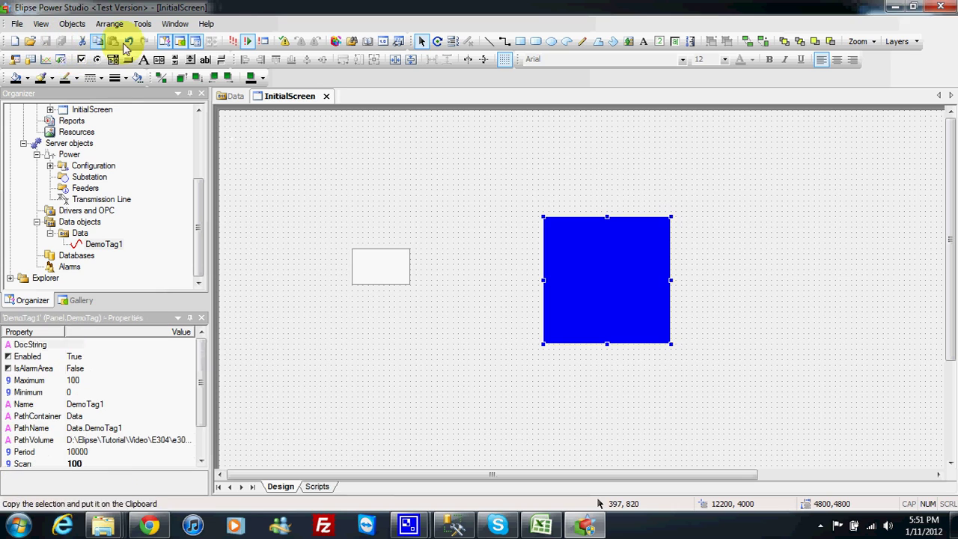
pyautogui.click(232, 43)
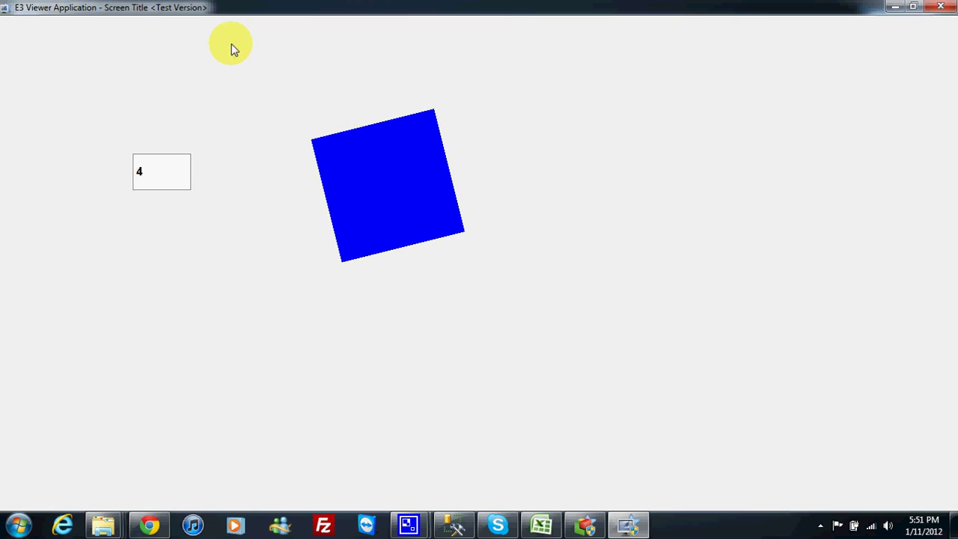